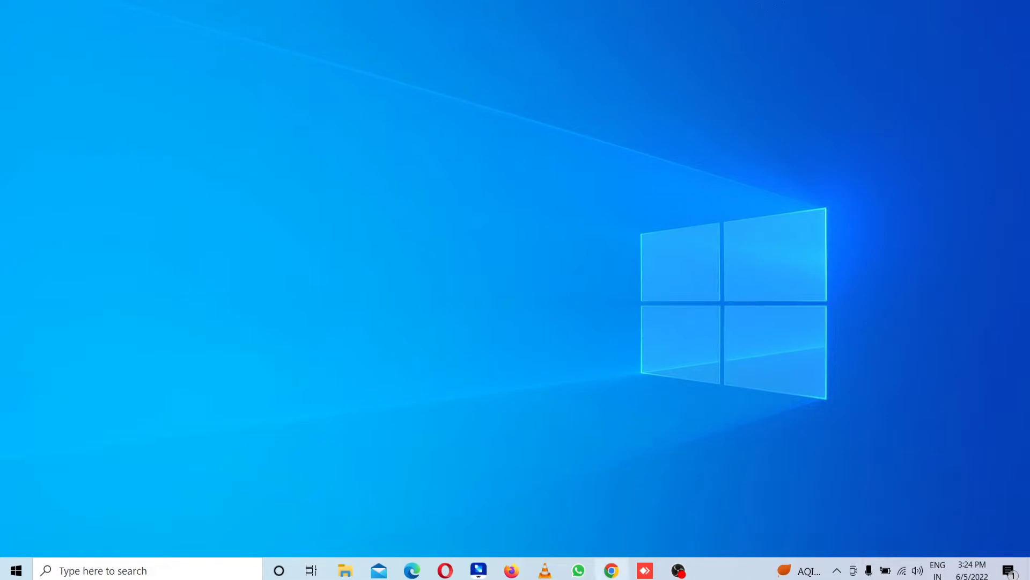
Open Chrome and load paypal.com.
click(611, 570)
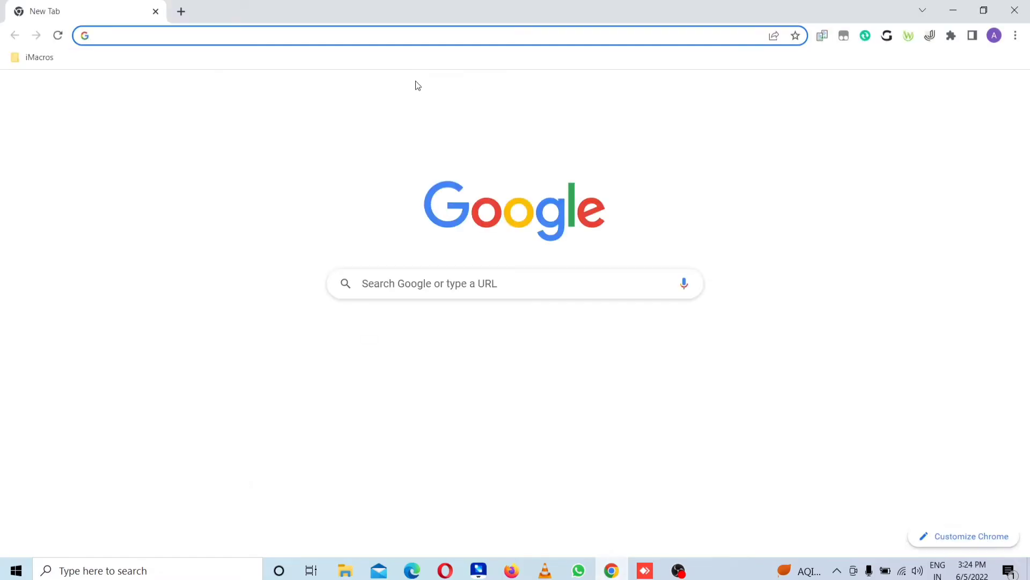
text(p)
click(383, 61)
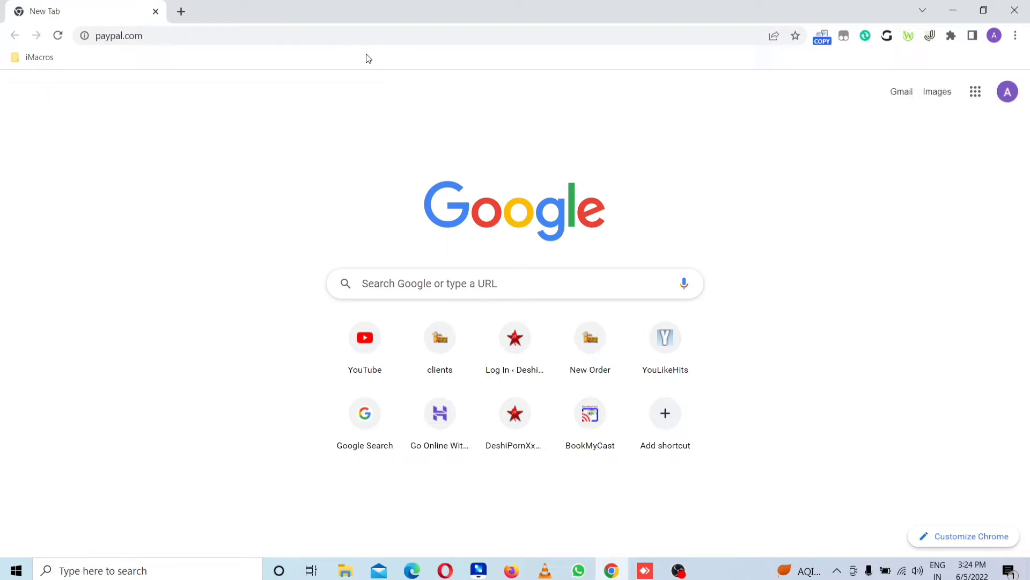
click(241, 36)
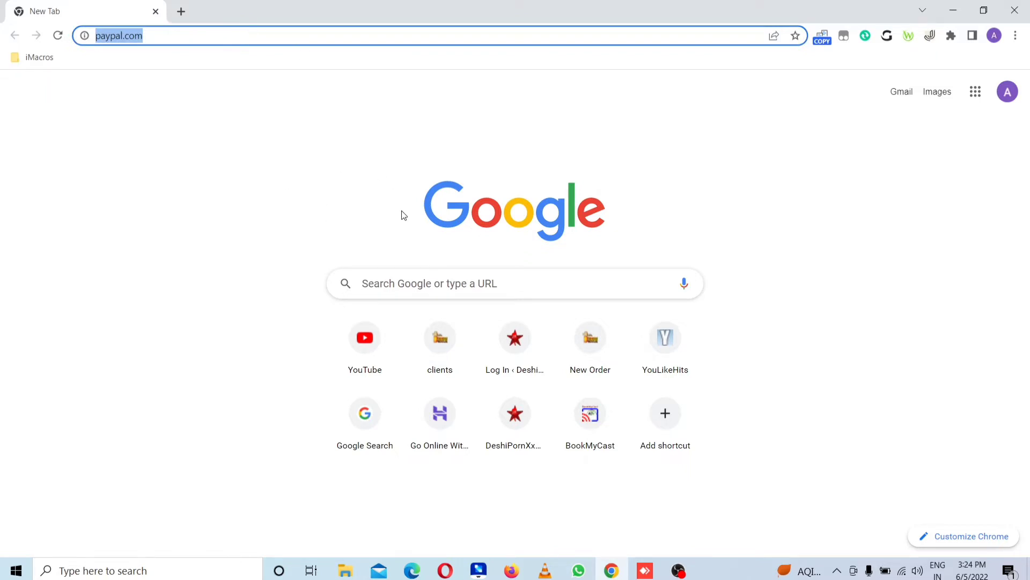
key(Return)
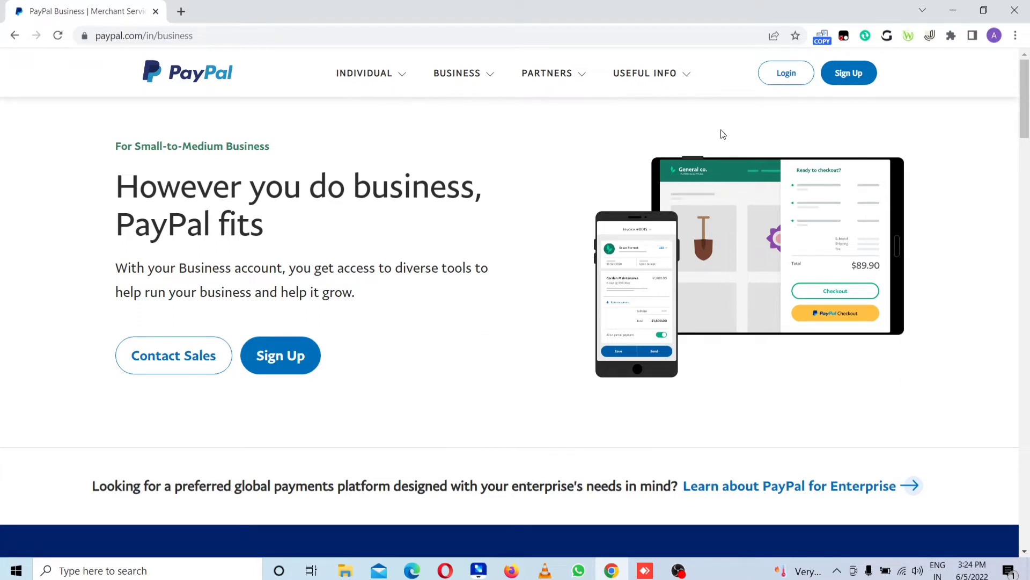
Log in to the PayPal account with the prefilled credentials.
click(787, 75)
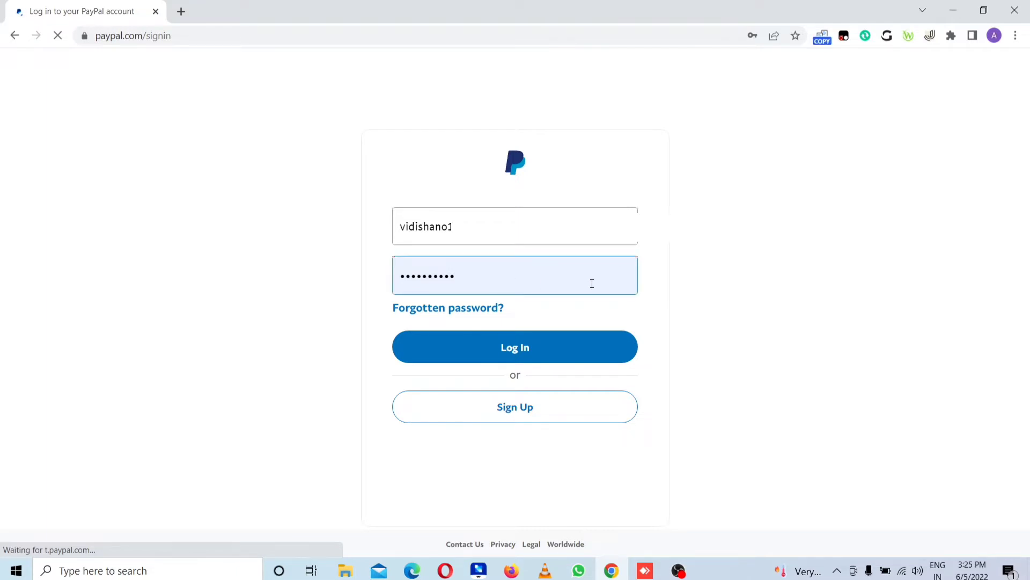
click(540, 348)
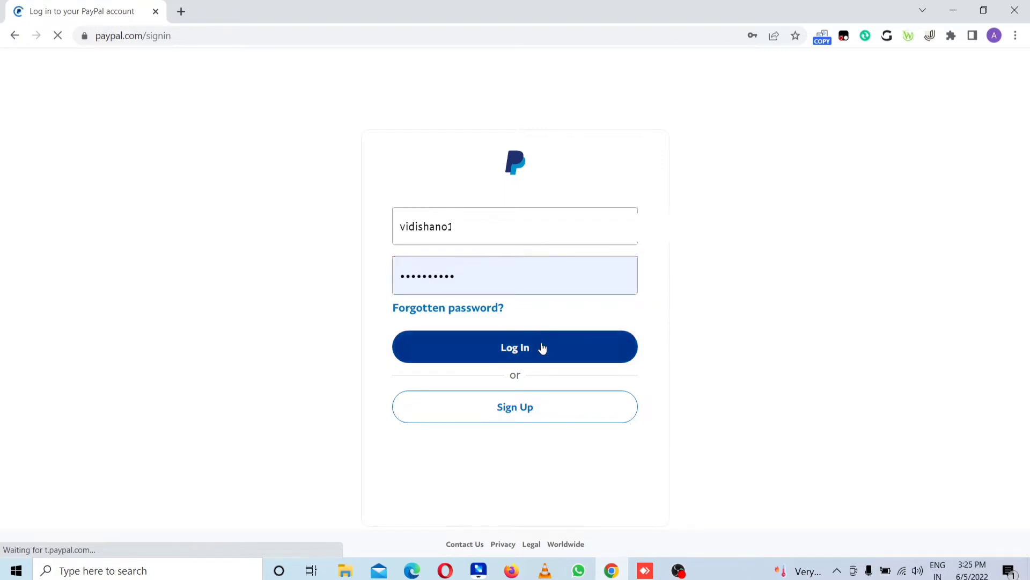
click(517, 344)
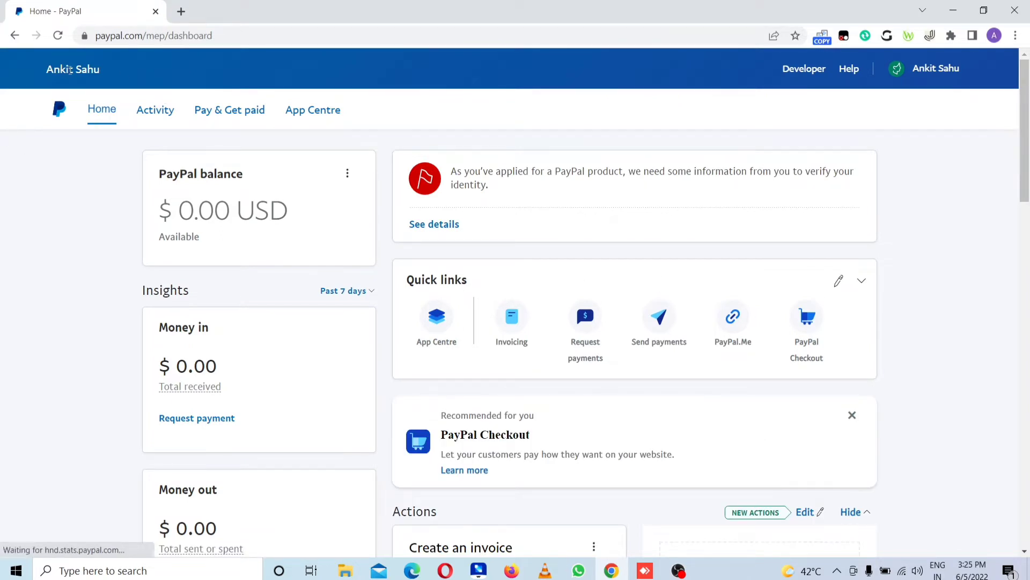
drag(47, 67, 101, 73)
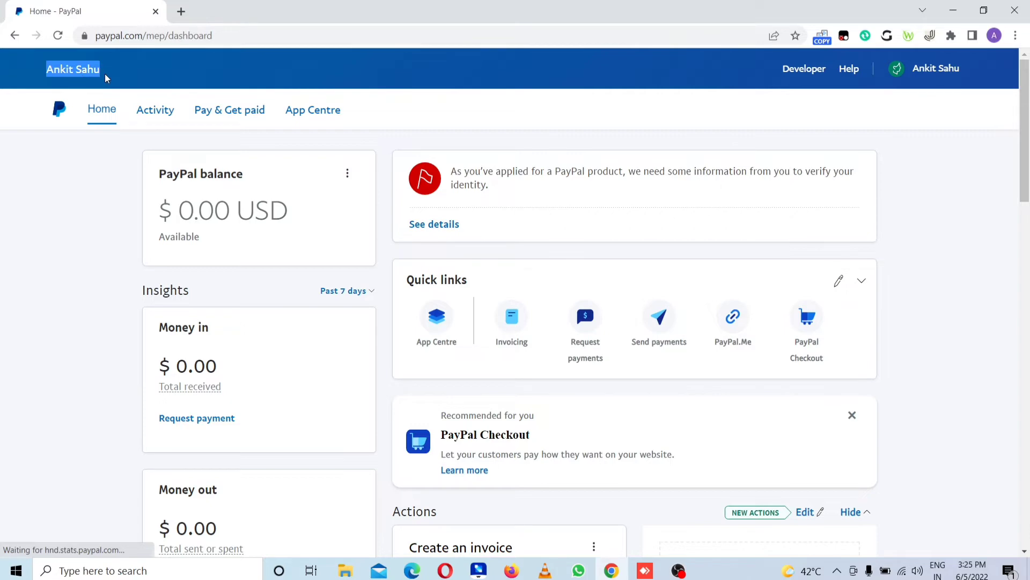
scroll(637, 171, down, 7)
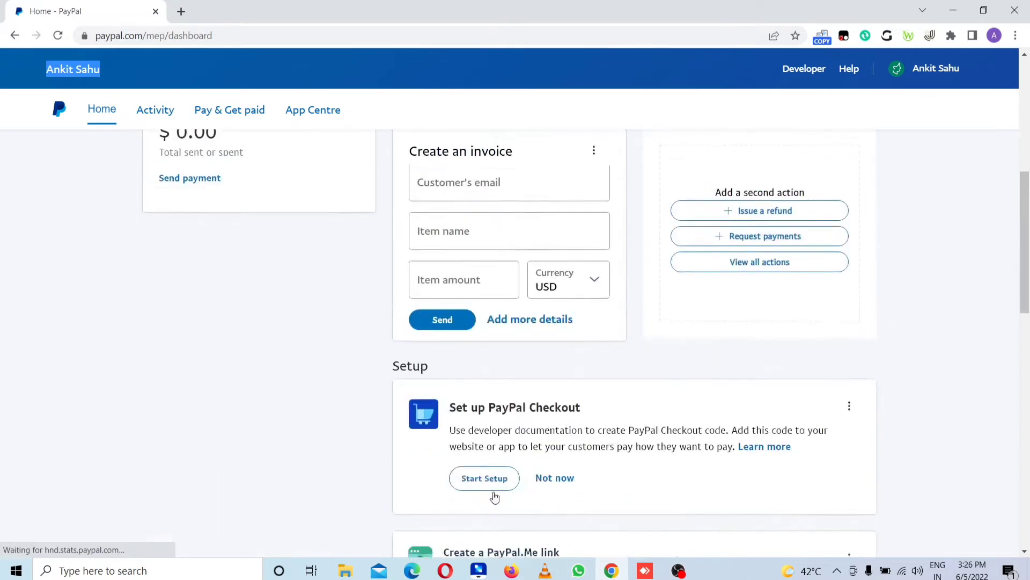
scroll(493, 494, up, 7)
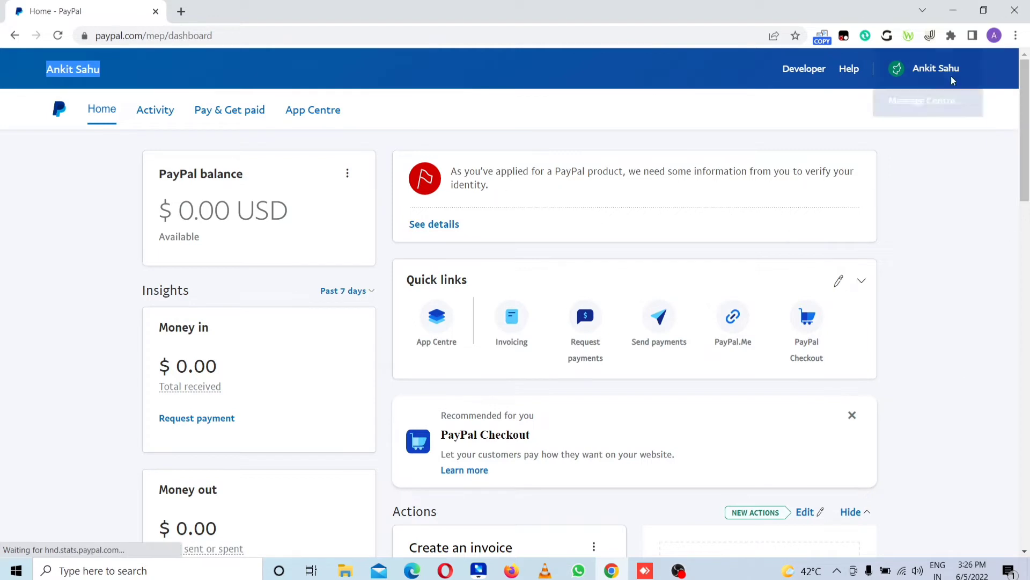
click(64, 69)
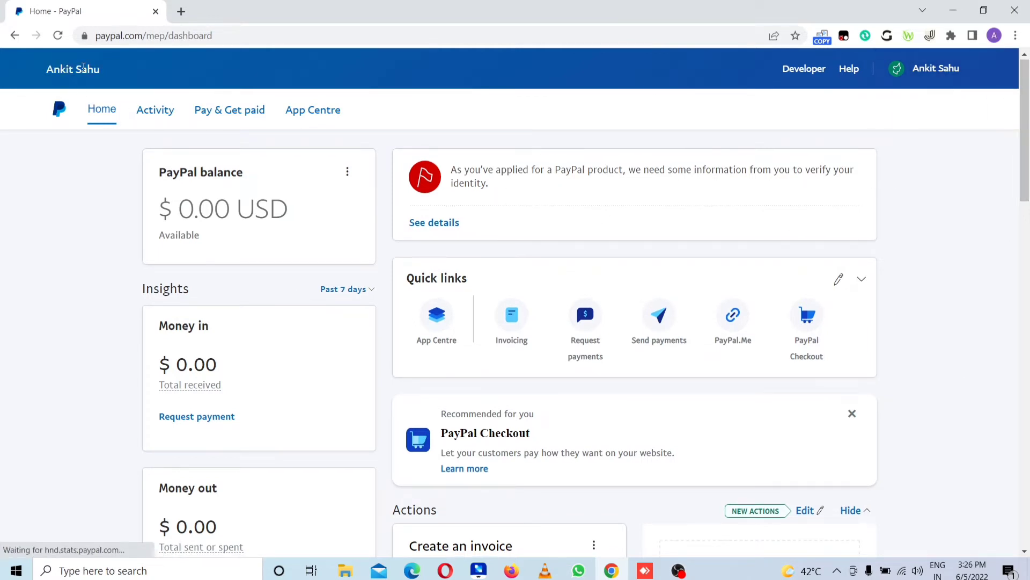
mouse_move(889, 79)
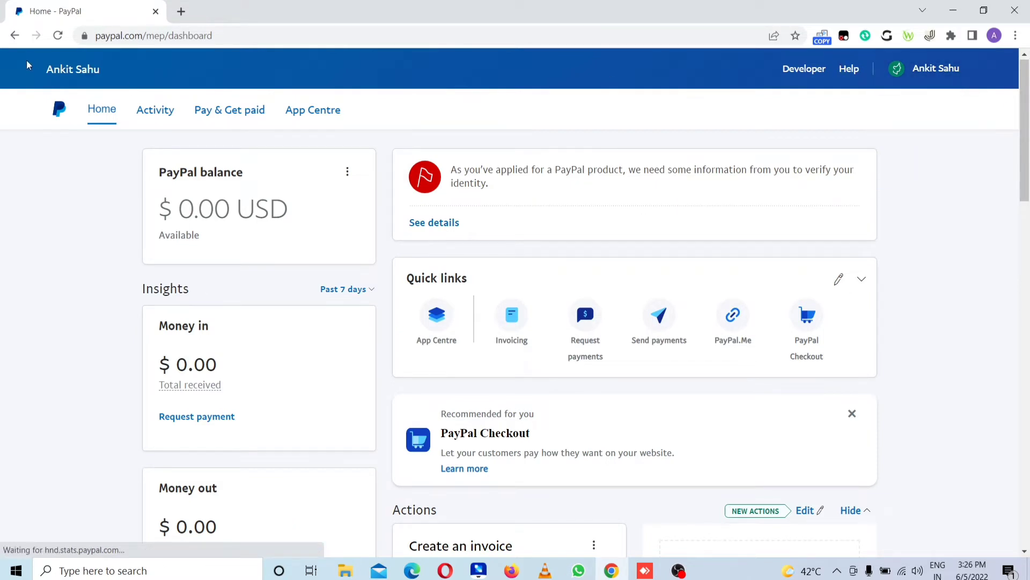
drag(28, 66, 111, 80)
Go to Money, banks and cards in the account settings and start linking a new bank account.
mouse_move(880, 72)
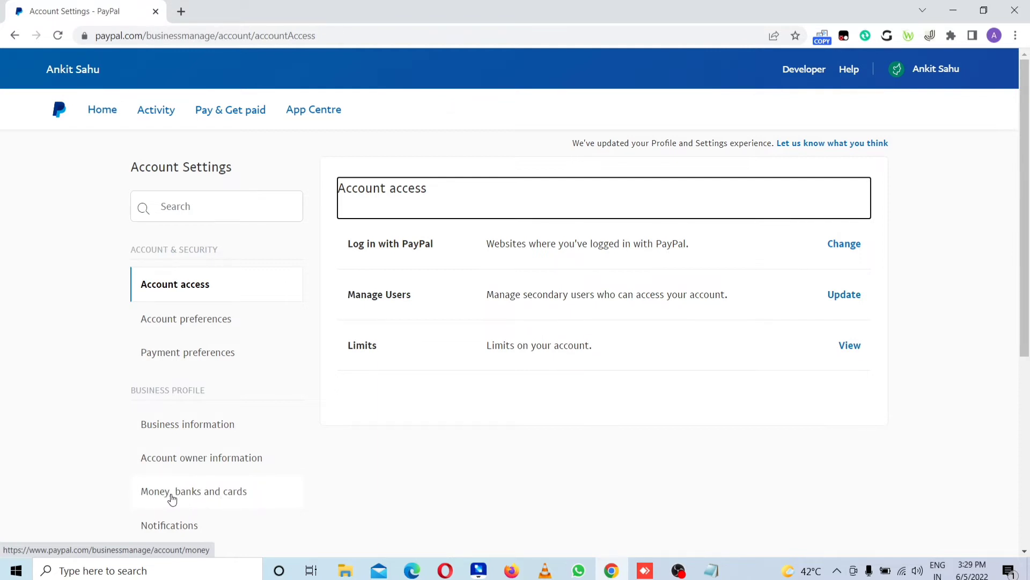
click(209, 498)
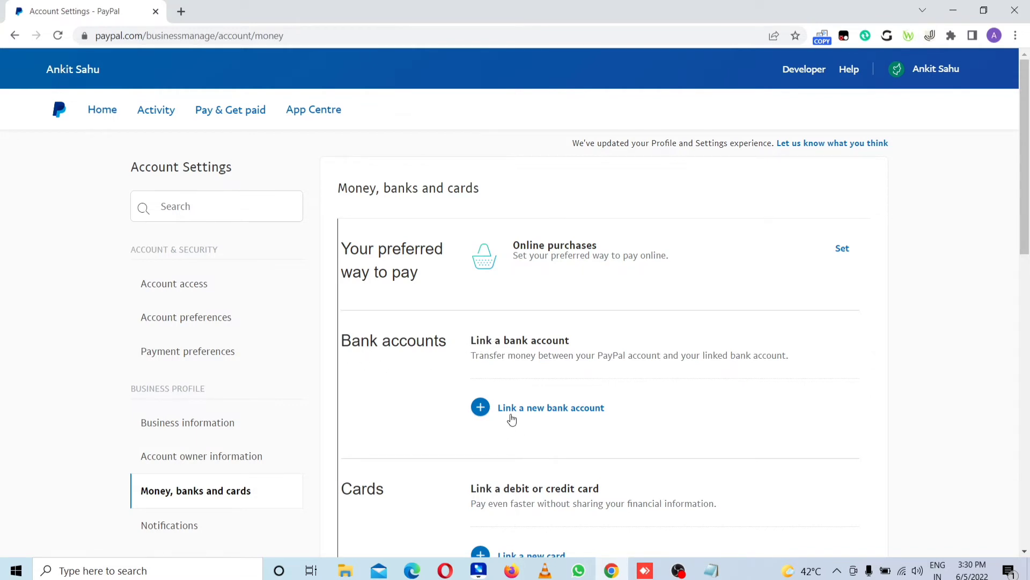
click(564, 413)
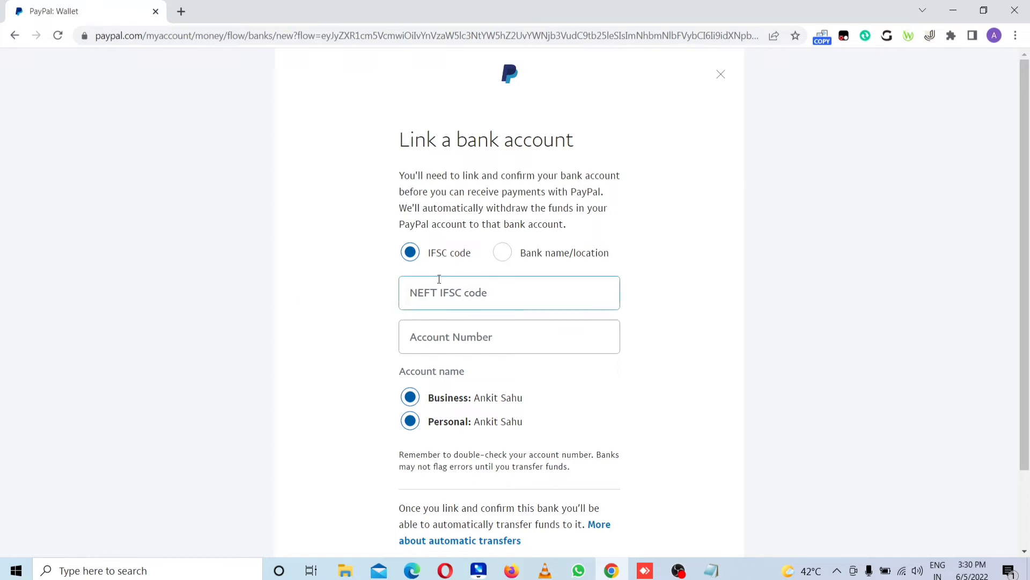
click(508, 297)
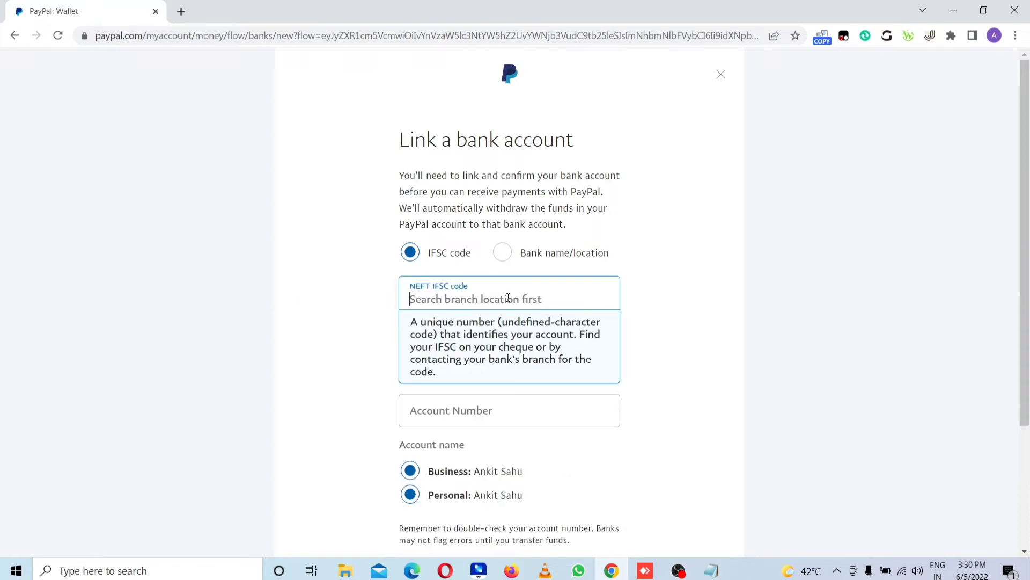
click(451, 406)
scroll(684, 396, down, 2)
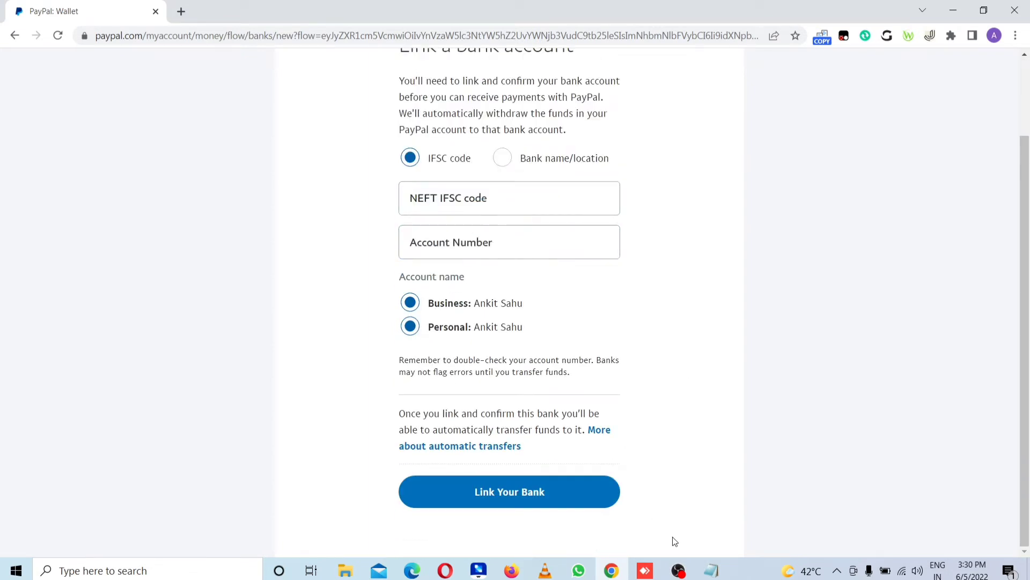
click(711, 570)
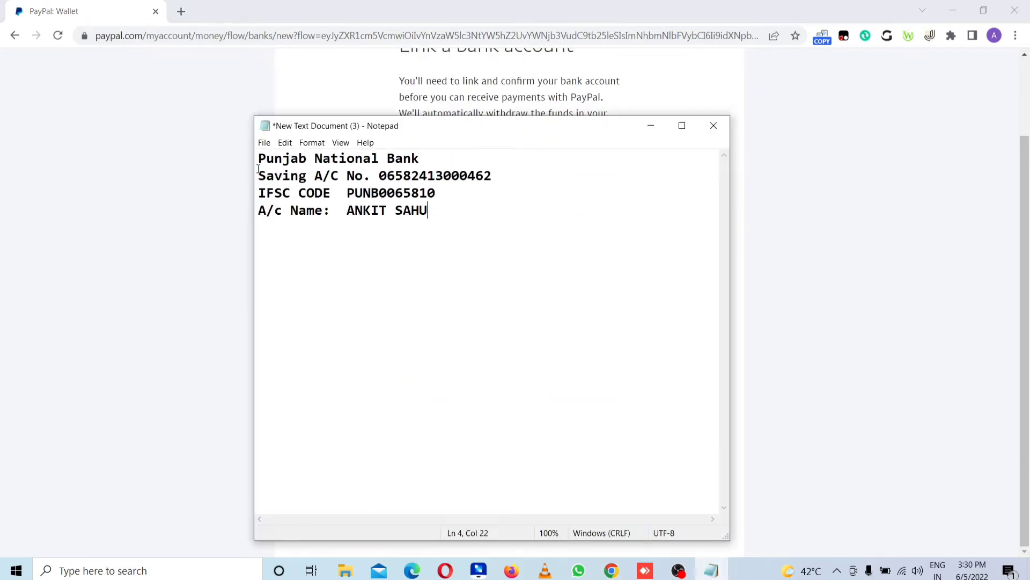
drag(259, 159, 420, 164)
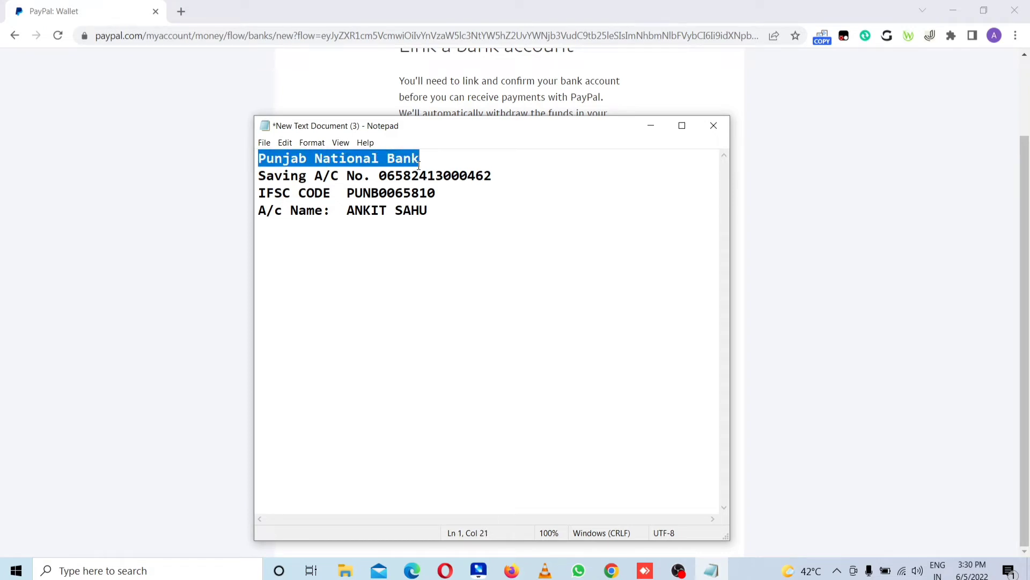
right_click(419, 163)
click(457, 204)
double_click(411, 210)
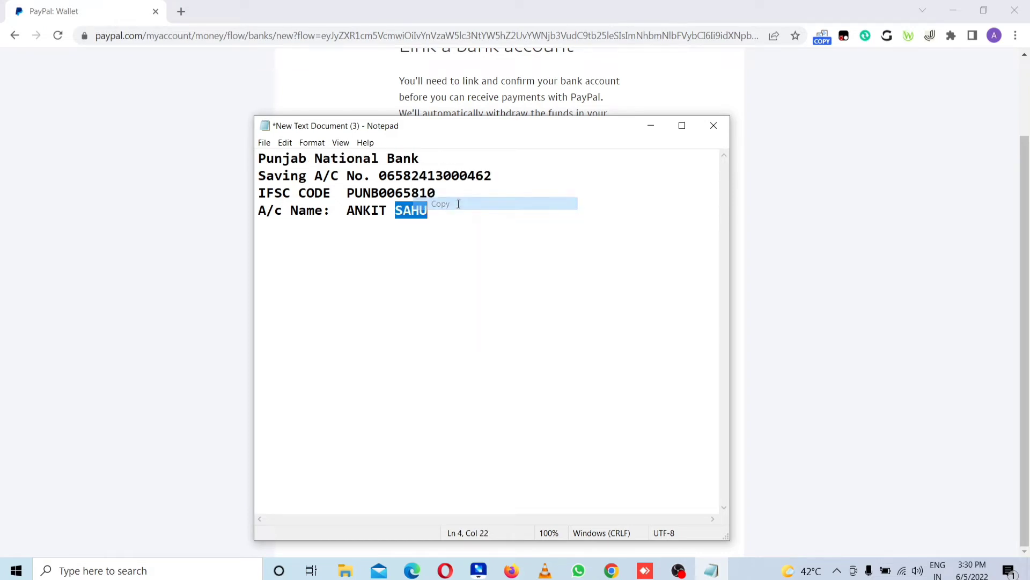
click(527, 99)
click(504, 202)
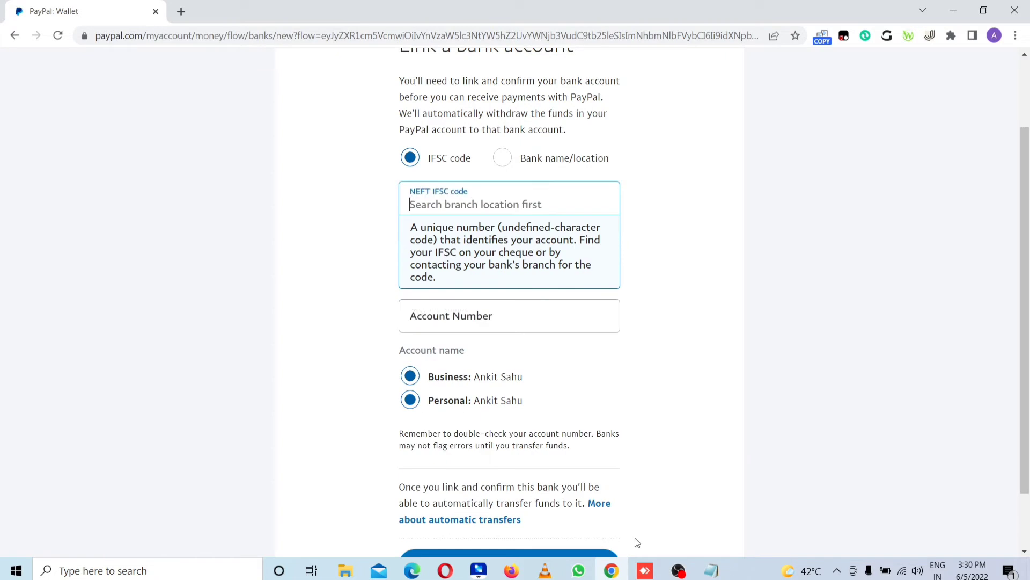
Copy the IFSC code from the Notepad bank details into the NEFT IFSC code field.
click(711, 569)
drag(343, 192, 444, 197)
click(563, 74)
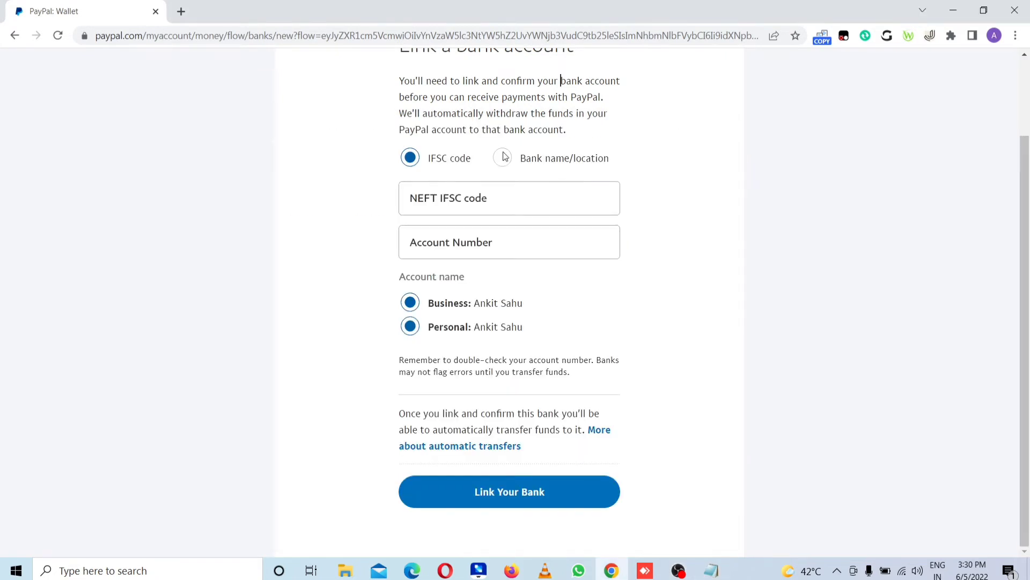
click(466, 201)
key(ctrl+v)
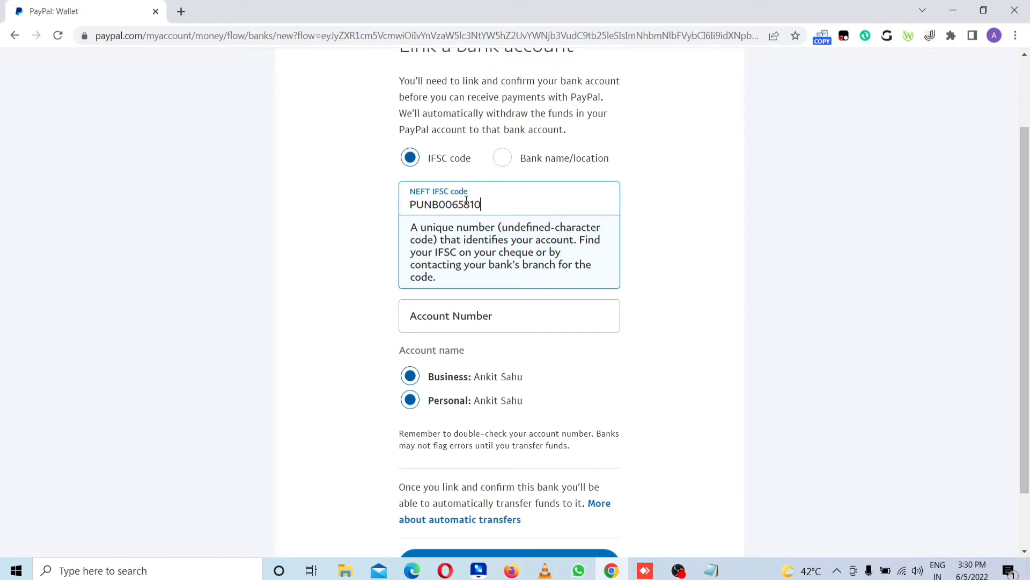
Copy the savings account number from Notepad into the Account Number field and submit the form to link the bank.
click(529, 309)
click(712, 570)
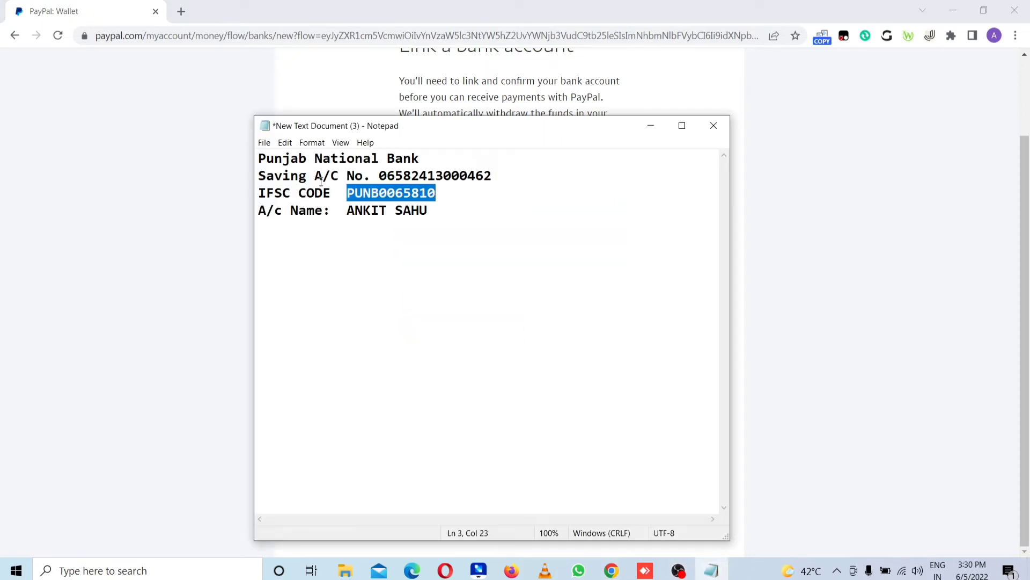
drag(379, 177, 498, 183)
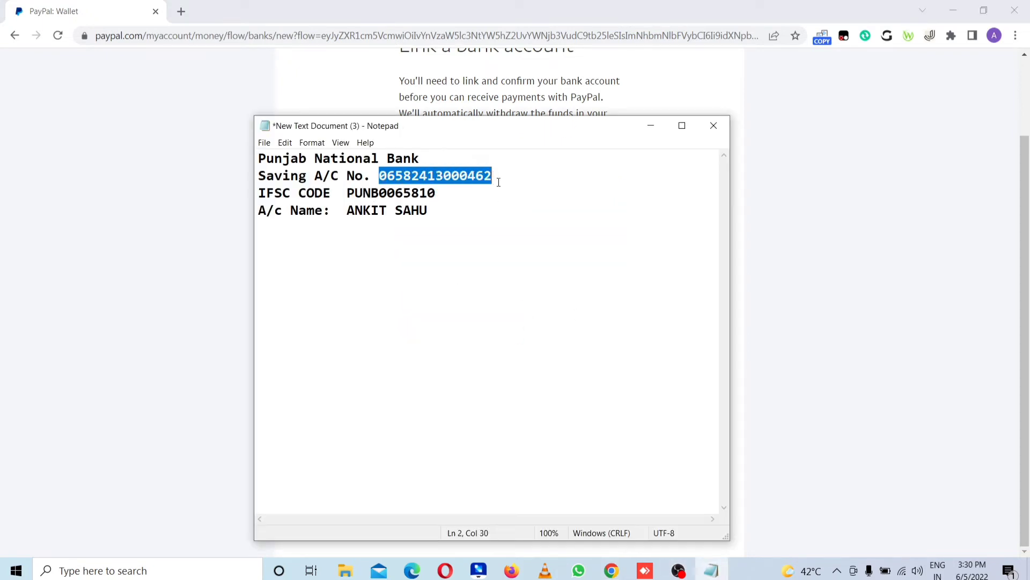
click(613, 96)
click(485, 244)
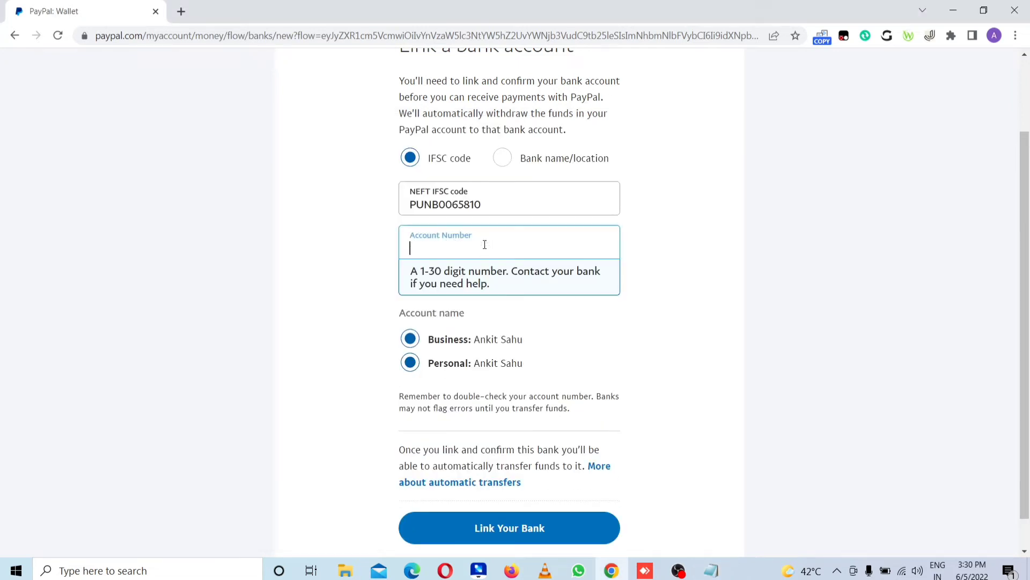
key(ctrl+v)
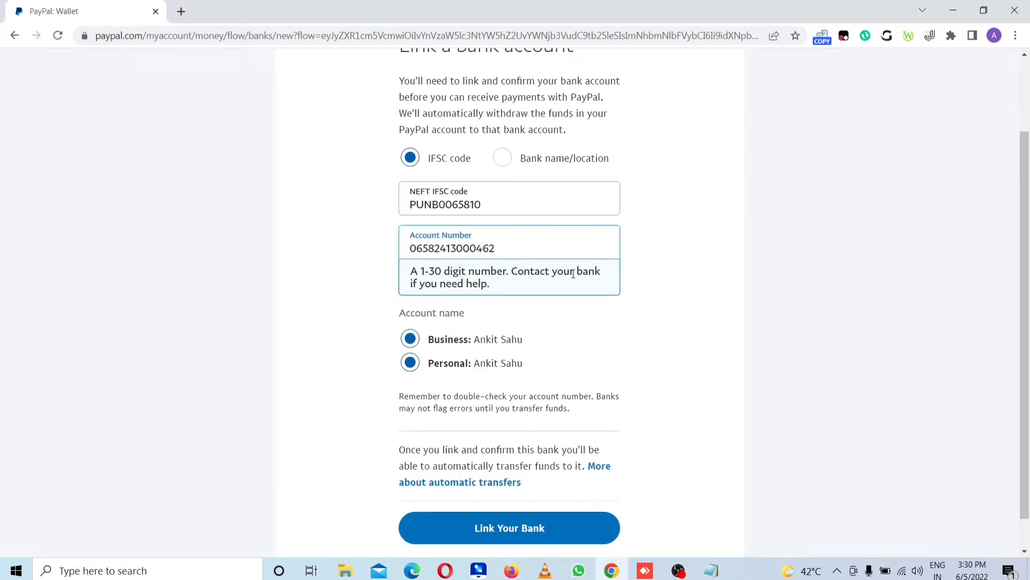
click(587, 337)
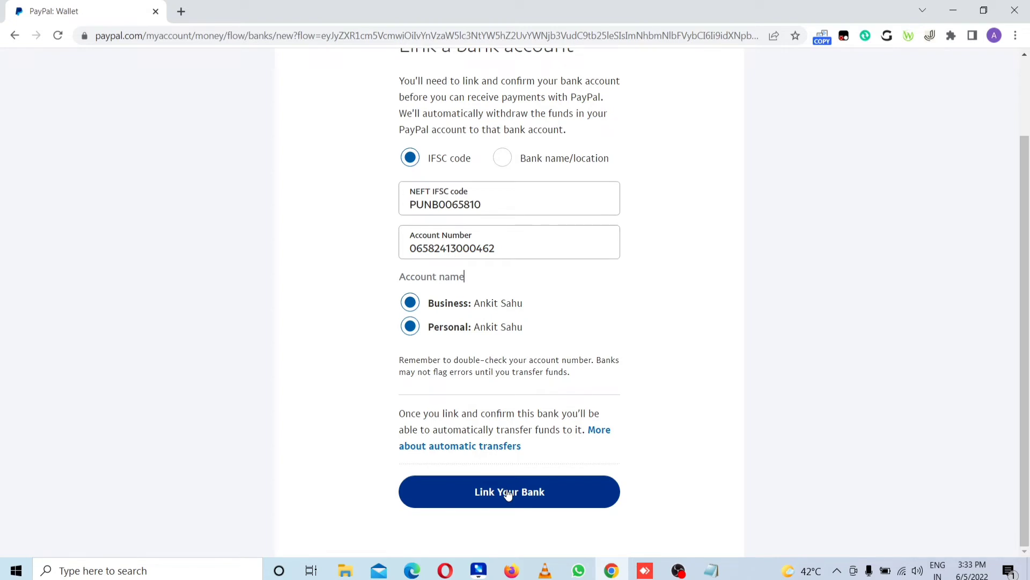
click(508, 494)
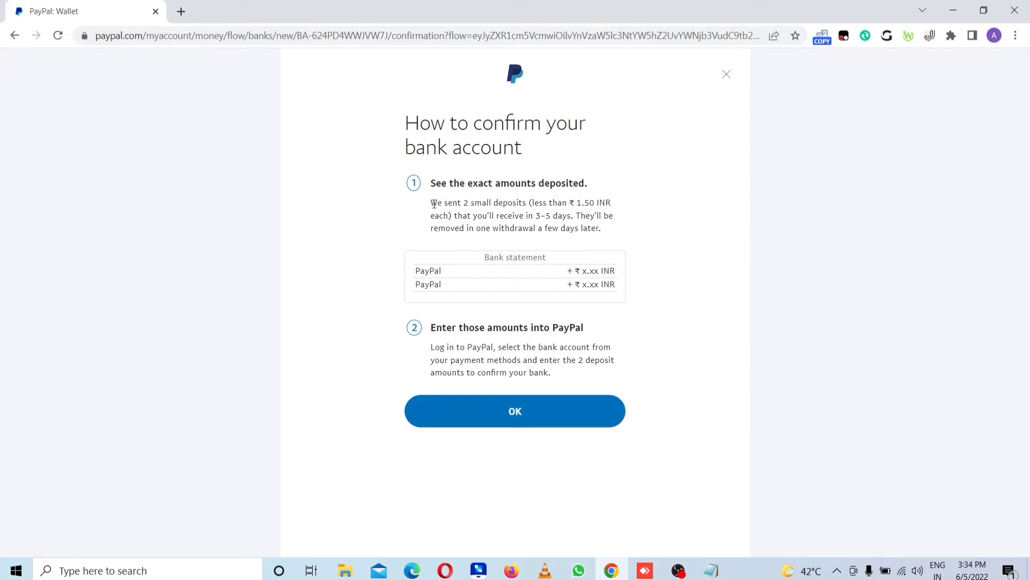
Read the instructions for confirming the bank account, including the deposit amounts and timing, and dismiss them.
drag(432, 203, 499, 202)
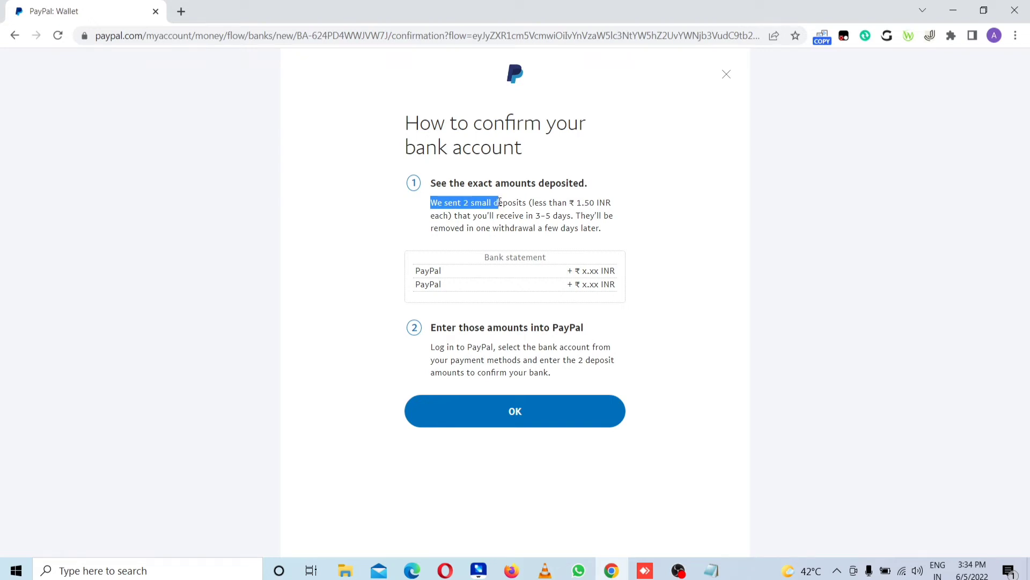
drag(499, 203, 607, 203)
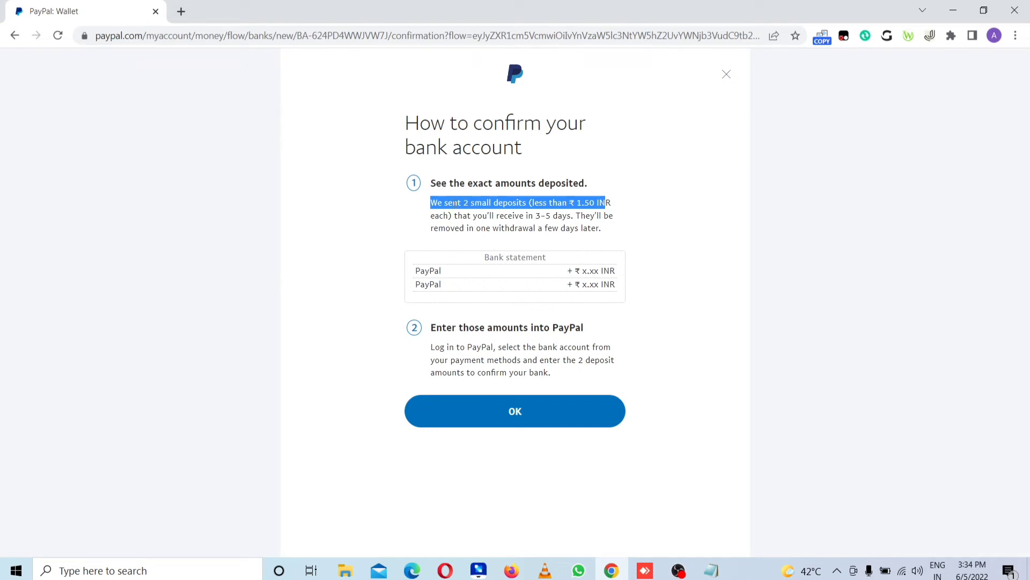
click(455, 203)
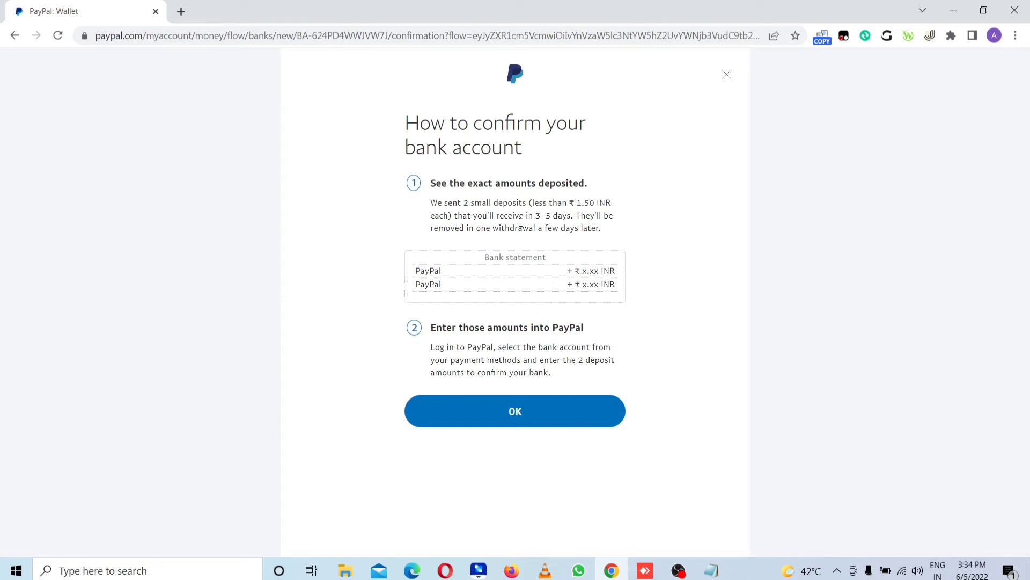
drag(536, 217, 558, 216)
click(599, 271)
drag(579, 269, 584, 270)
click(513, 415)
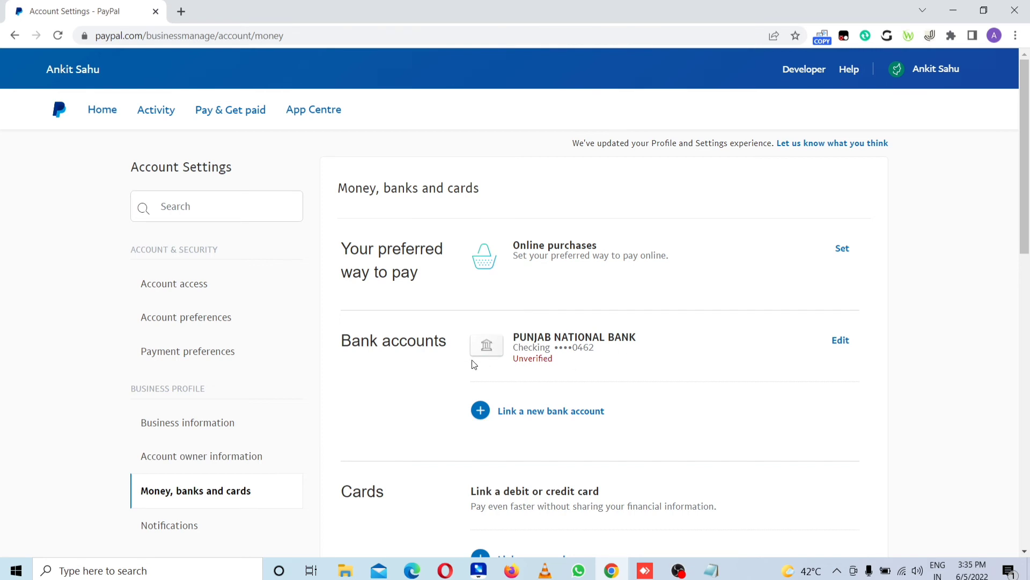
Open the linked Punjab National Bank account for editing and check its confirmation status.
click(552, 358)
click(840, 342)
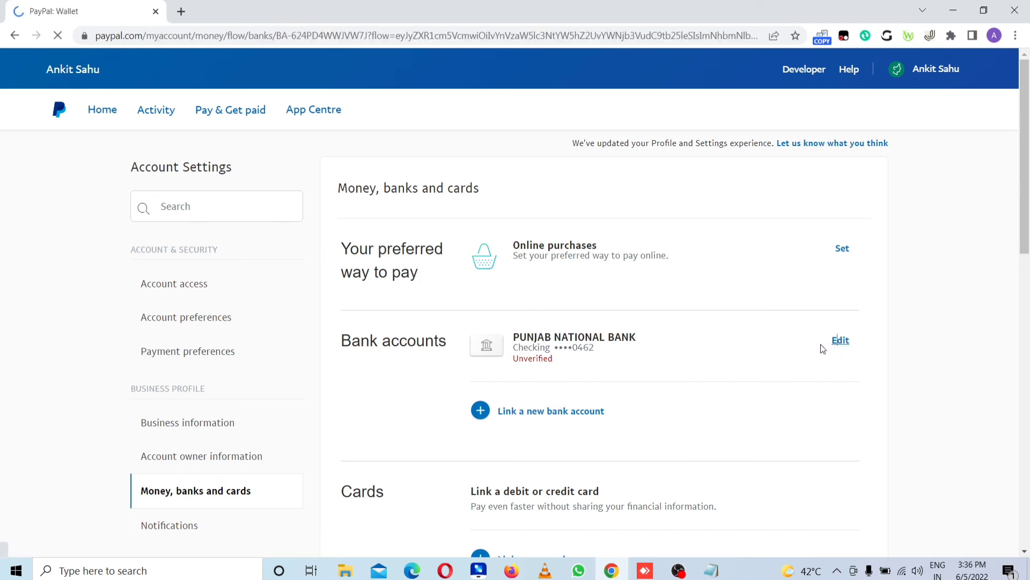
scroll(623, 290, down, 2)
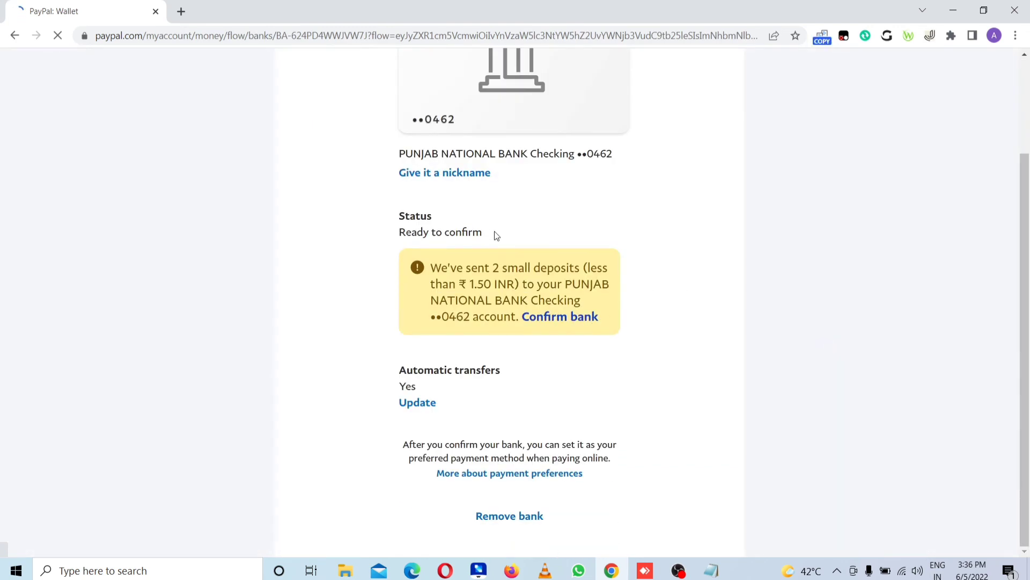
Open the bank confirmation form for the Punjab National Bank account and try to confirm with both deposit amounts left empty.
scroll(569, 349, up, 2)
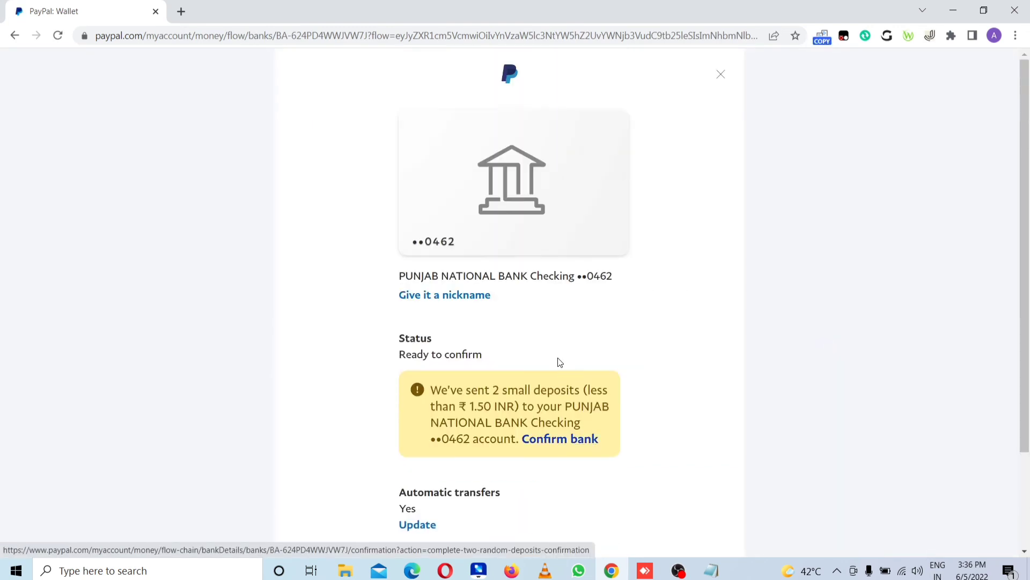
scroll(442, 297, down, 2)
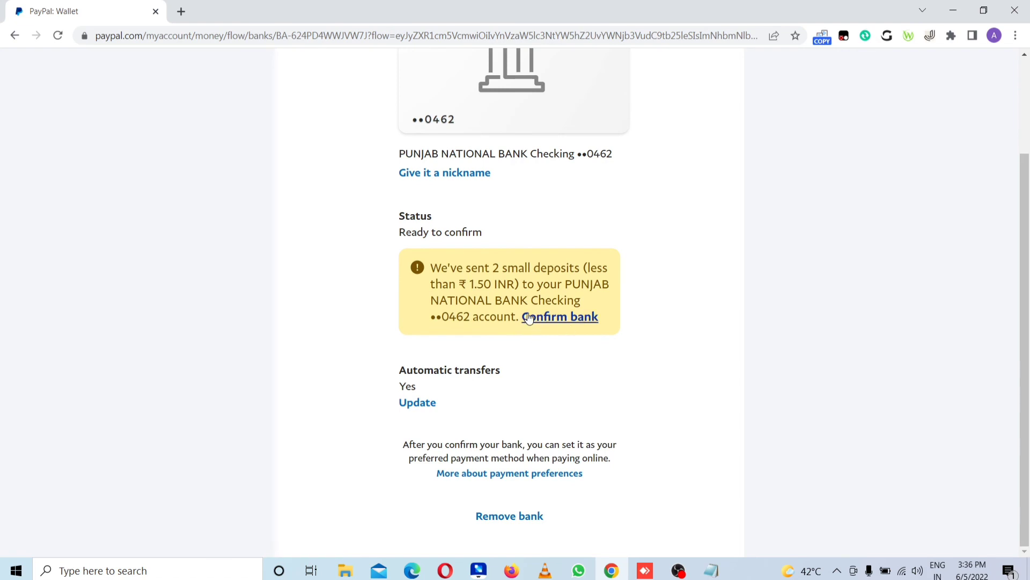
click(578, 316)
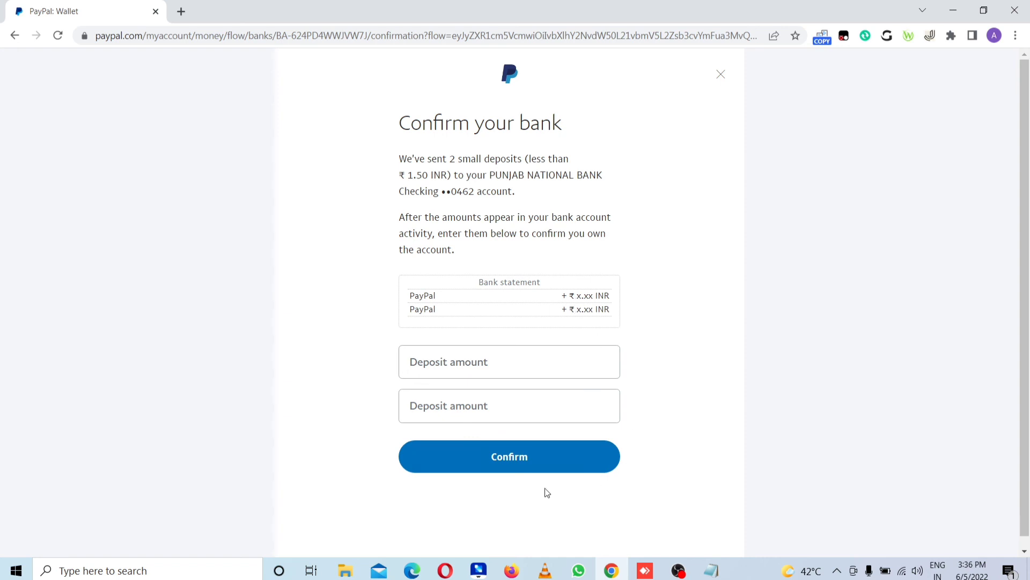
click(513, 457)
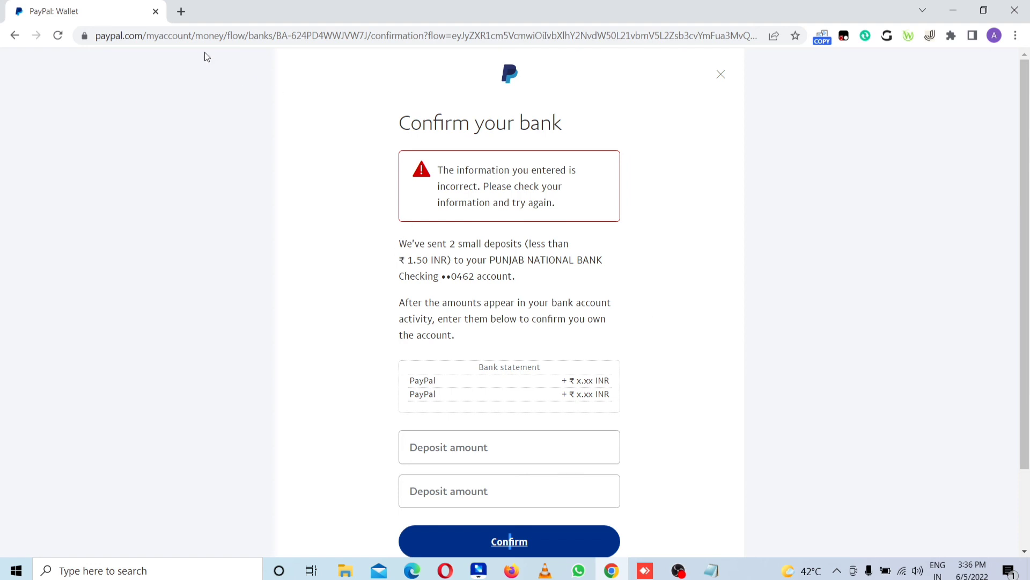
Switch to the Notepad document with the bank details and close it without saving its changes.
click(181, 12)
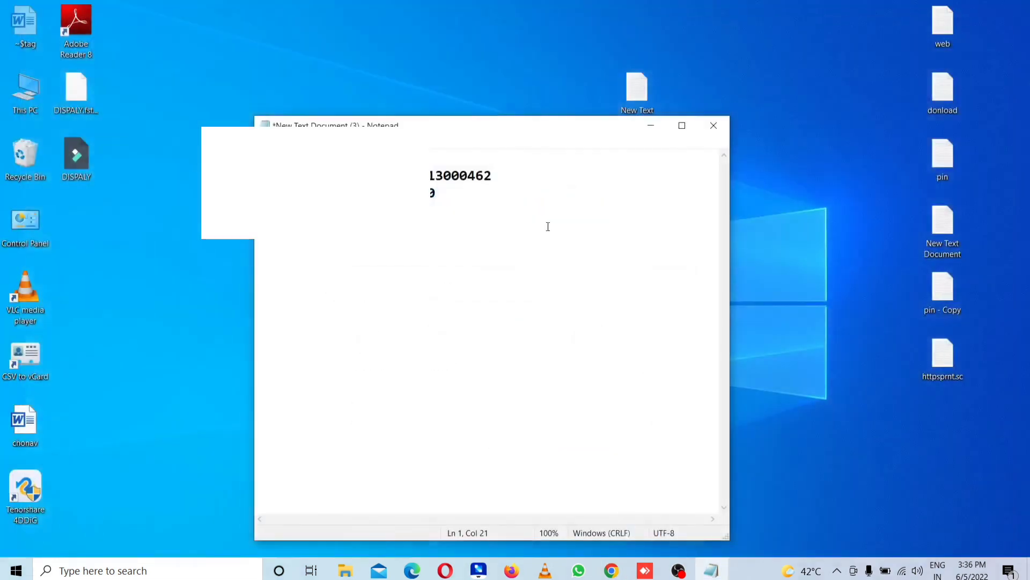
click(714, 125)
click(534, 302)
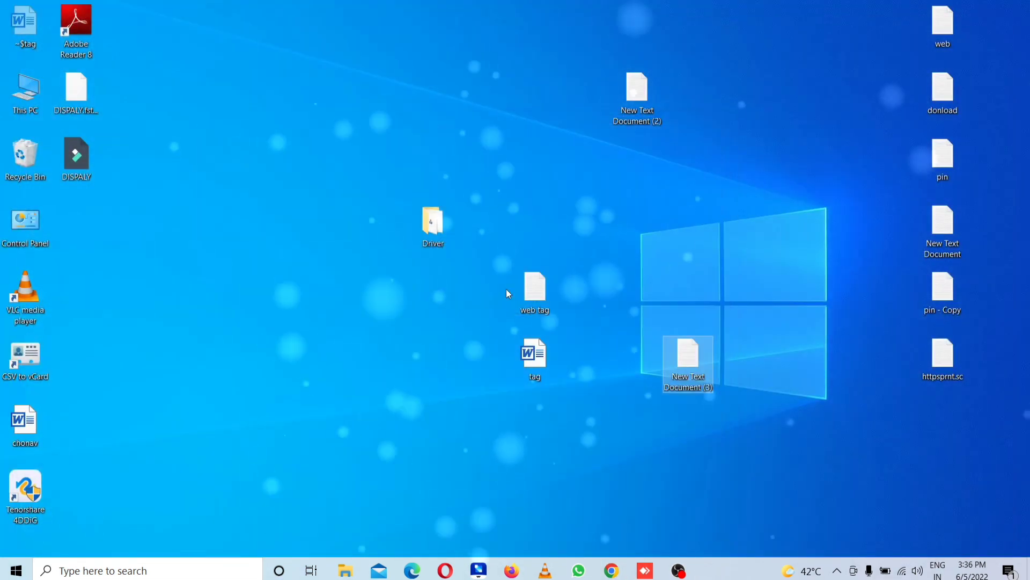